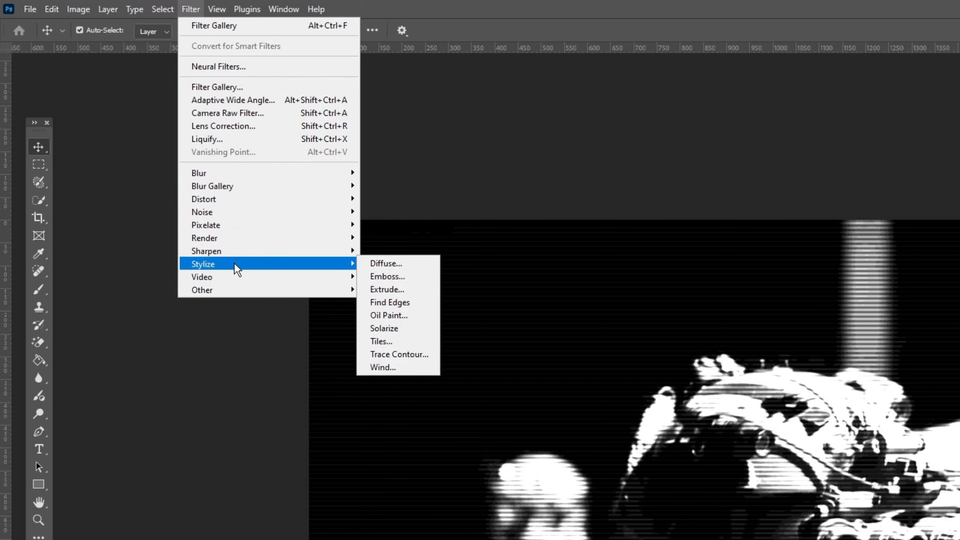
- Apply the Wind filter to the layer with the Stagger method and the direction from the right
left_click(391, 370)
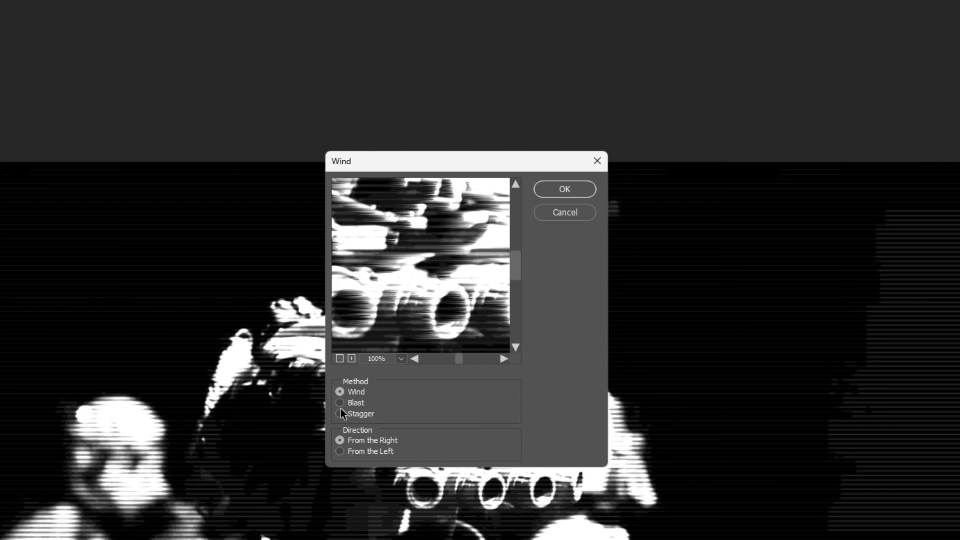
left_click(339, 358)
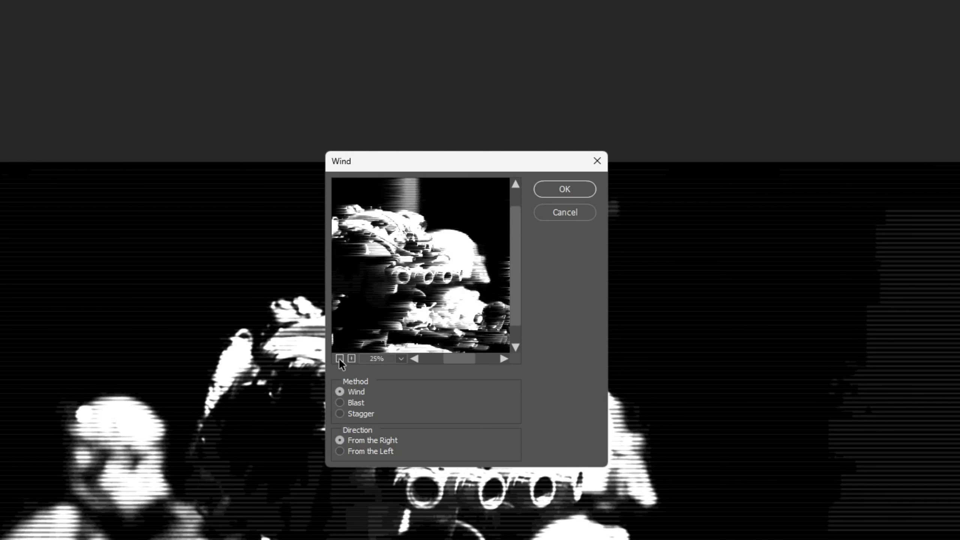
left_click(339, 359)
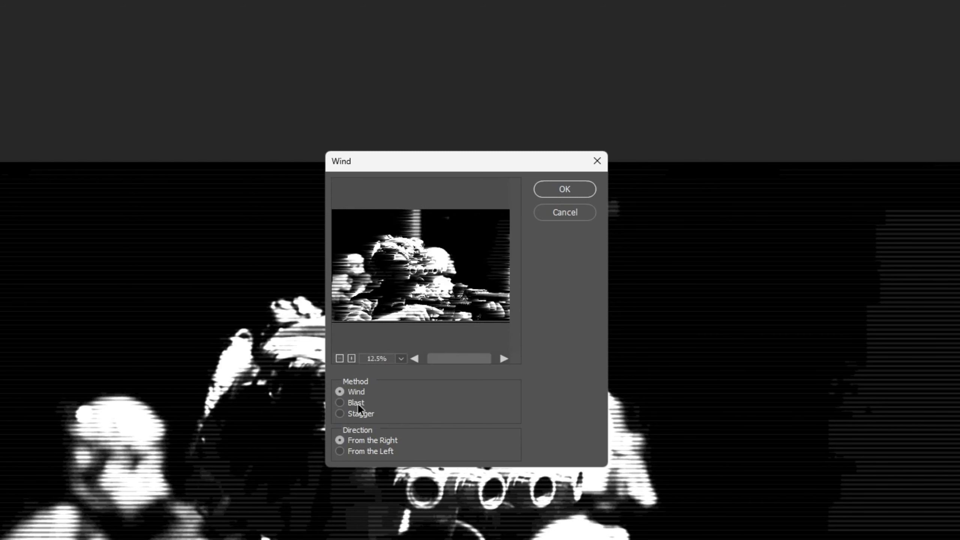
left_click(340, 413)
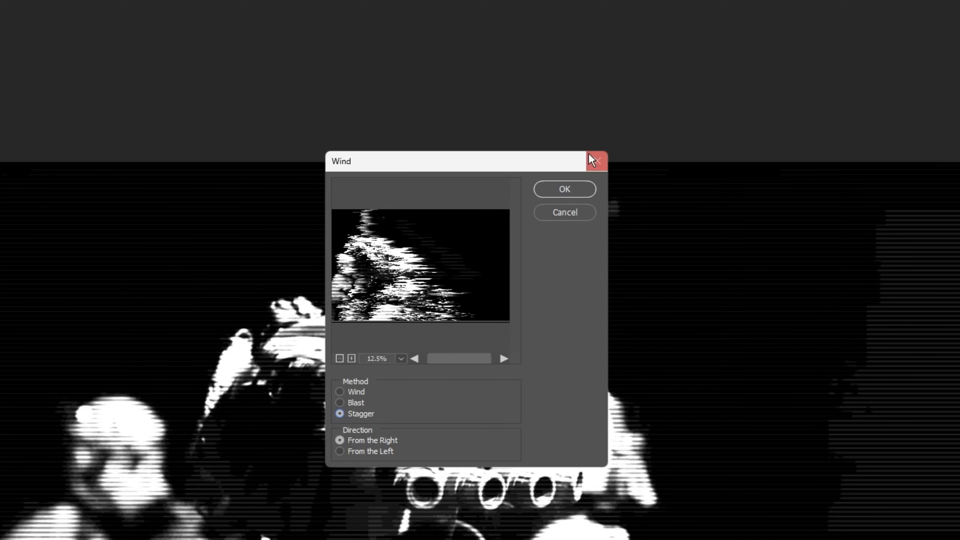
left_click(565, 189)
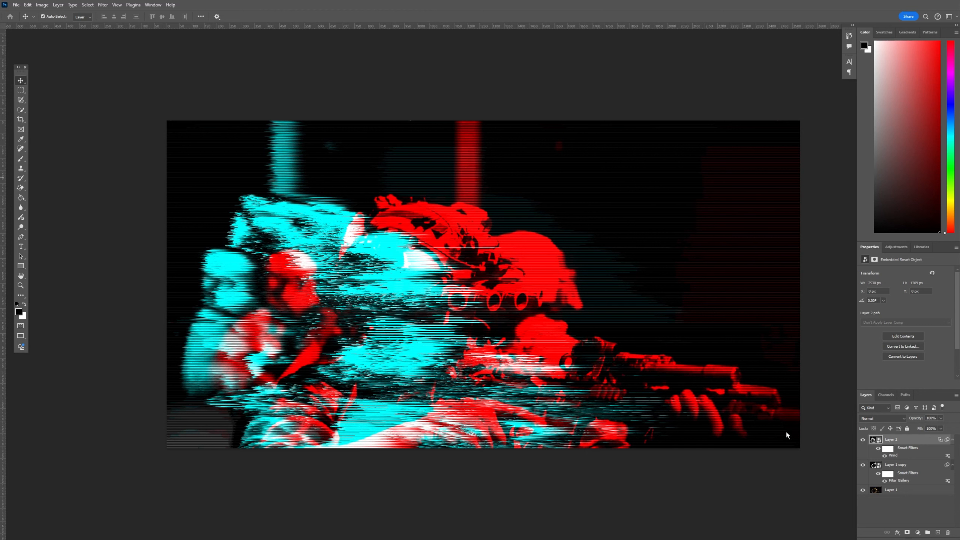
- Target the Wind filter mask on Layer 2 and set up a Soft Round brush with size 385 px and 52% opacity
left_click(886, 450)
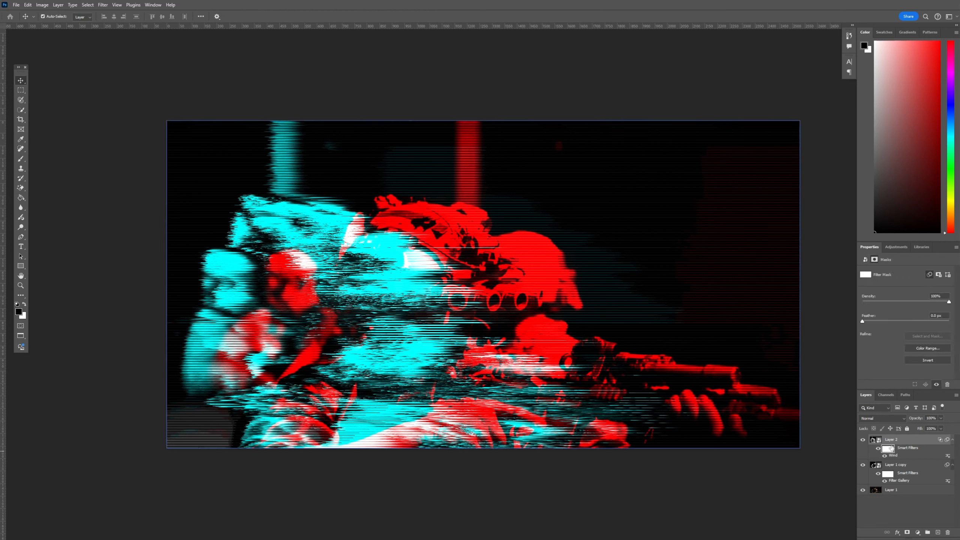
left_click(21, 159)
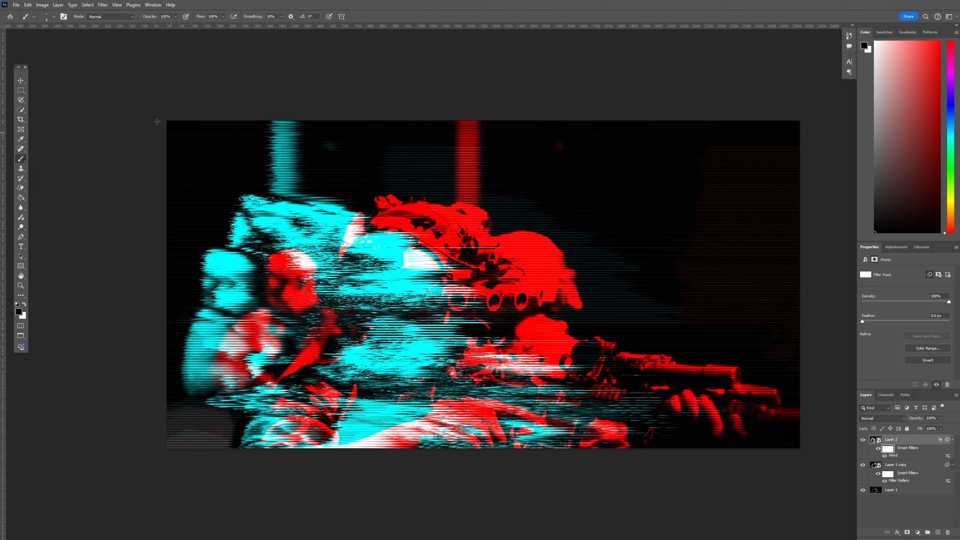
left_click(54, 17)
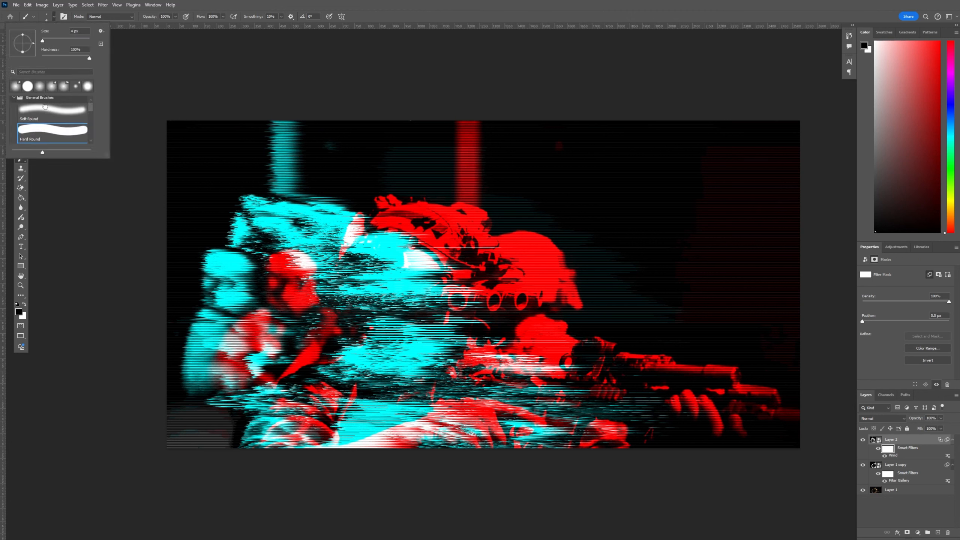
left_click(40, 87)
left_click_drag(42, 40, 62, 41)
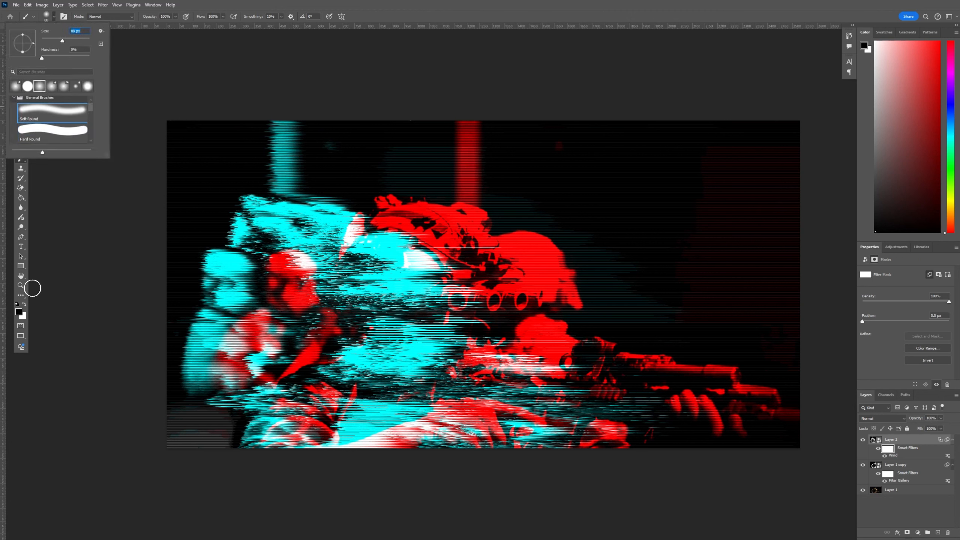
left_click(176, 16)
left_click_drag(173, 25, 158, 25)
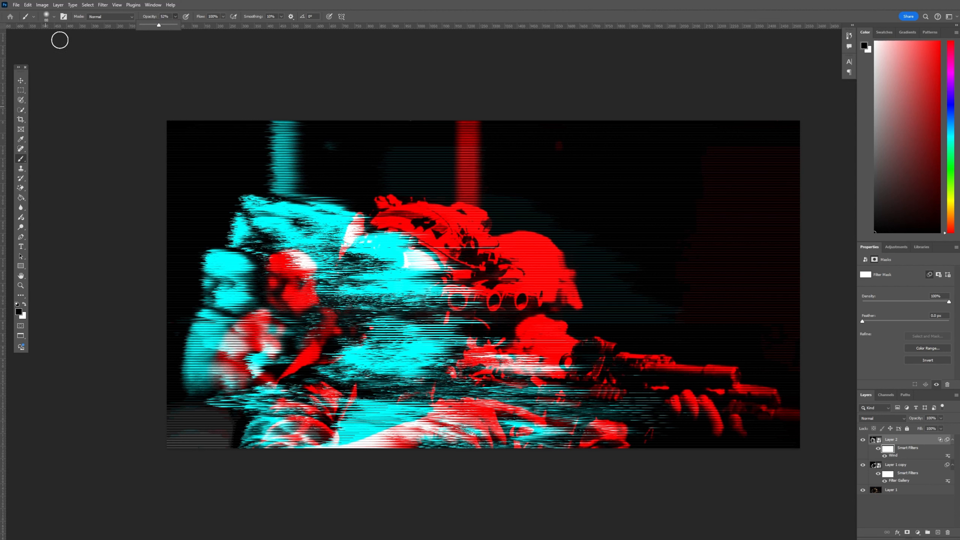
left_click(52, 17)
left_click(52, 18)
left_click_drag(77, 39, 83, 40)
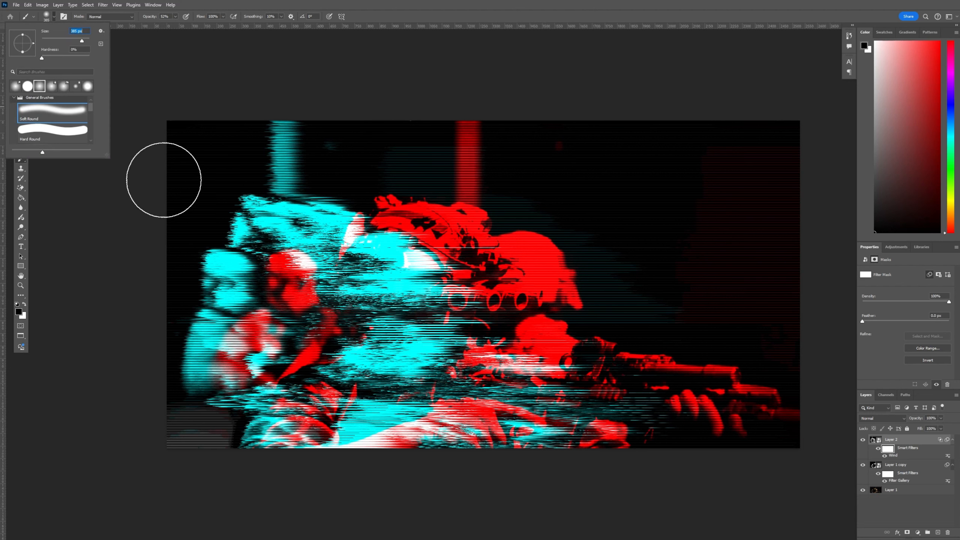
- Paint black on the Wind filter mask over the cyan soldier, the background figure and the forearm to reduce the wind effect
mouse_move(419, 265)
left_mouse_down()
mouse_move(400, 275)
mouse_move(386, 253)
mouse_move(299, 210)
mouse_move(213, 201)
left_mouse_up()
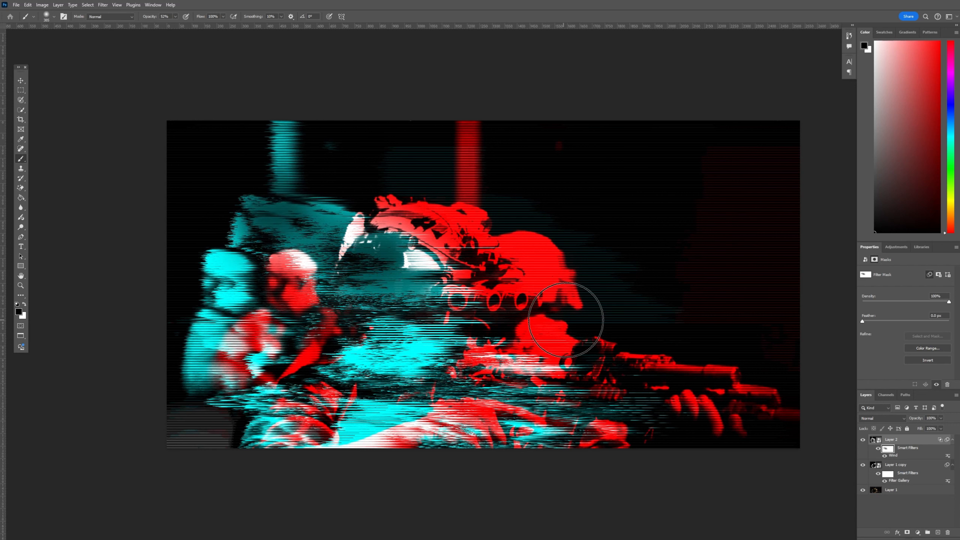
mouse_move(507, 279)
left_mouse_down()
mouse_move(421, 351)
mouse_move(403, 343)
mouse_move(400, 325)
mouse_move(354, 342)
mouse_move(208, 285)
mouse_move(189, 399)
mouse_move(326, 412)
left_mouse_up()
left_click_drag(487, 417, 524, 414)
left_click_drag(334, 357, 386, 361)
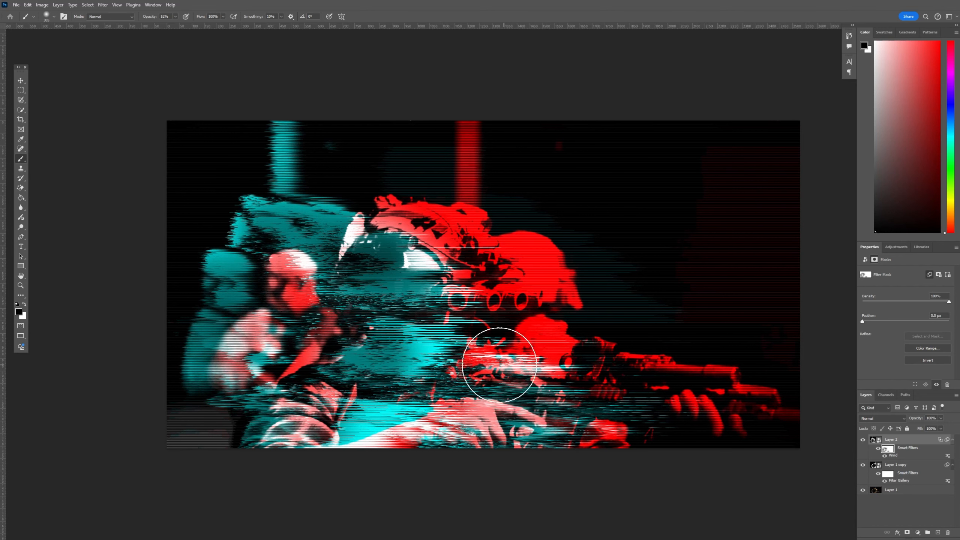
left_click(436, 346)
left_click(210, 231)
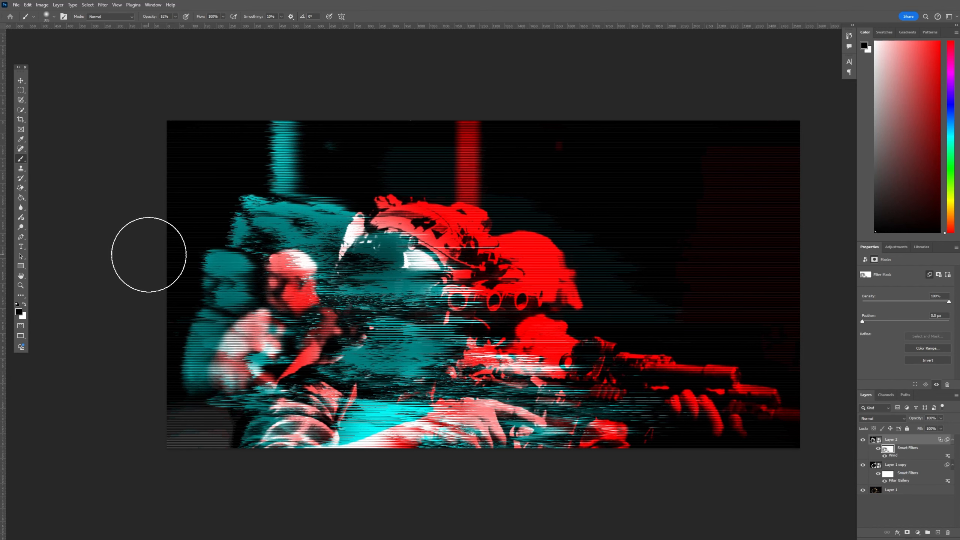
left_click_drag(325, 414, 369, 420)
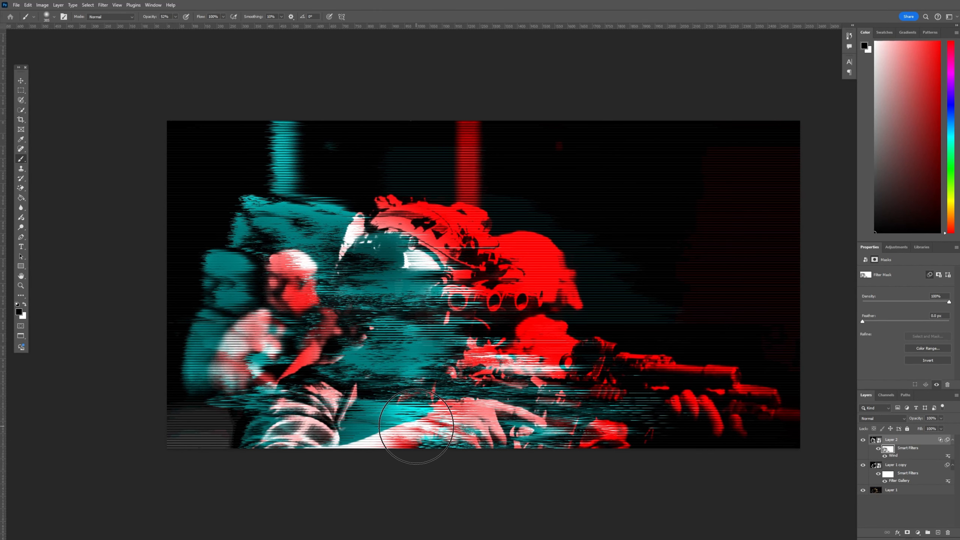
- Create a new layer in Linear Light mode filled with neutral gray and convert it to a smart object
key("ctrl+shift+n")
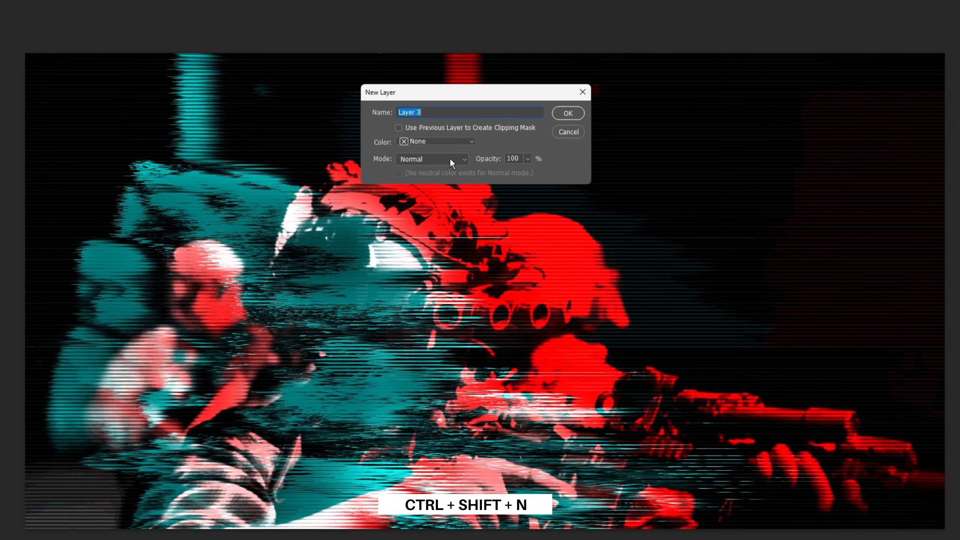
left_click(460, 193)
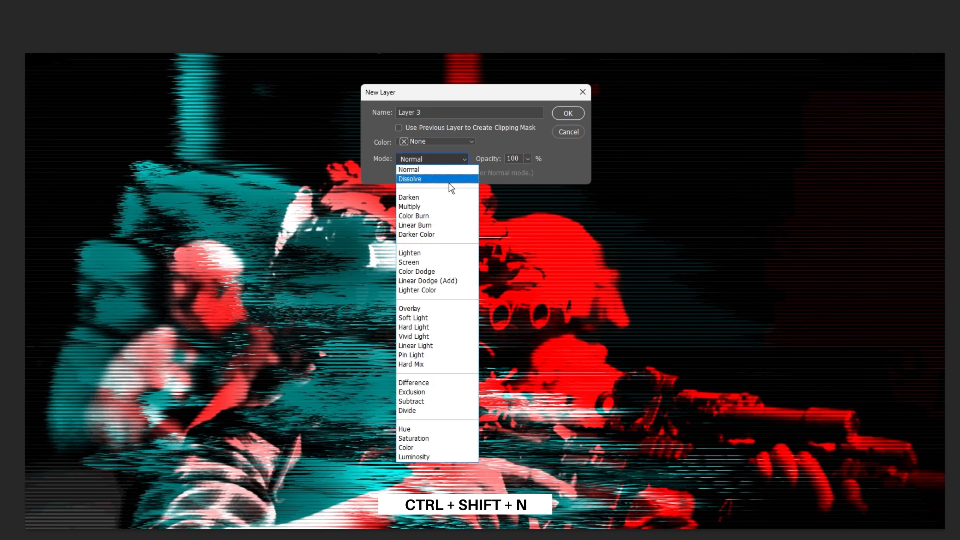
left_click(444, 347)
left_click(568, 113)
right_click(843, 369)
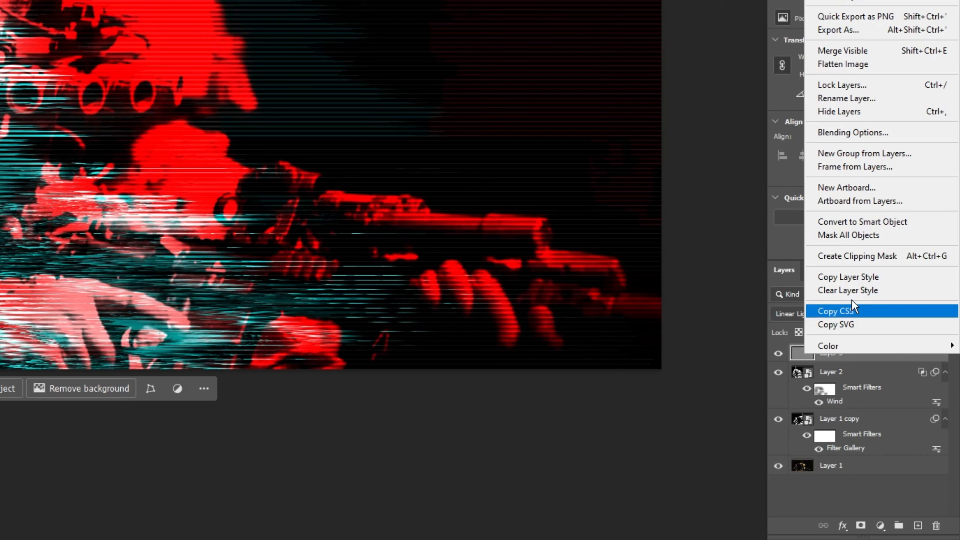
left_click(852, 222)
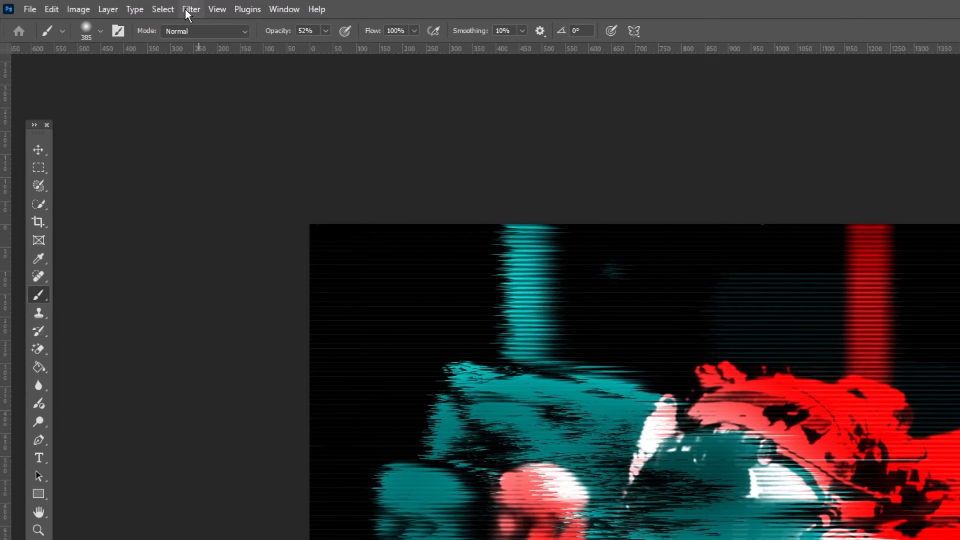
- Apply a Gaussian Blur with a radius of 12.0 pixels to the gray smart object
left_click(188, 11)
mouse_move(242, 192)
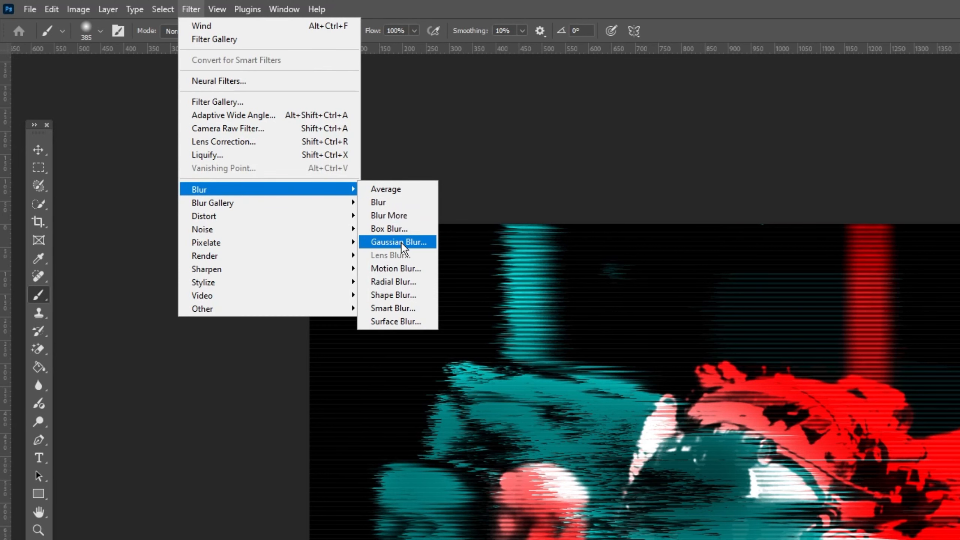
left_click(426, 242)
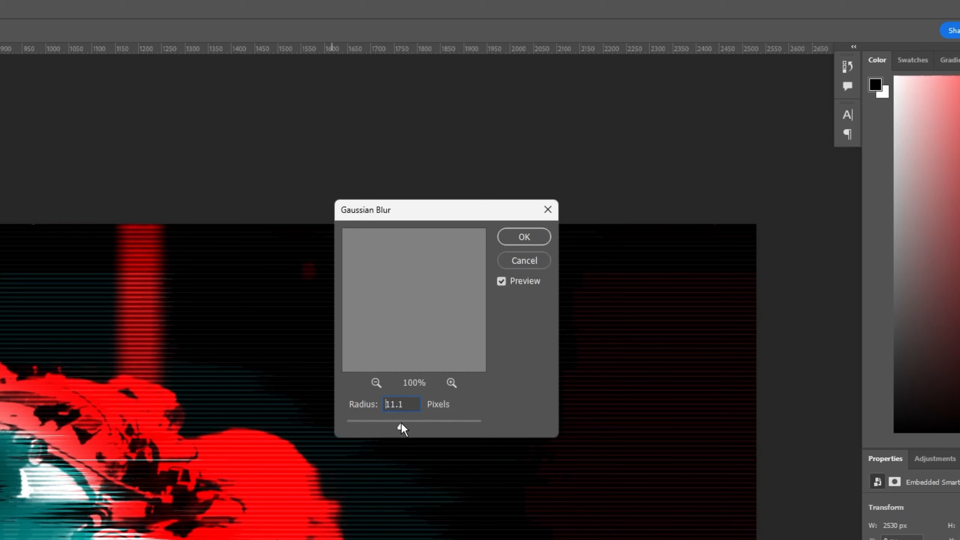
left_click_drag(397, 423, 345, 397)
type("12.")
type("0")
left_click(531, 237)
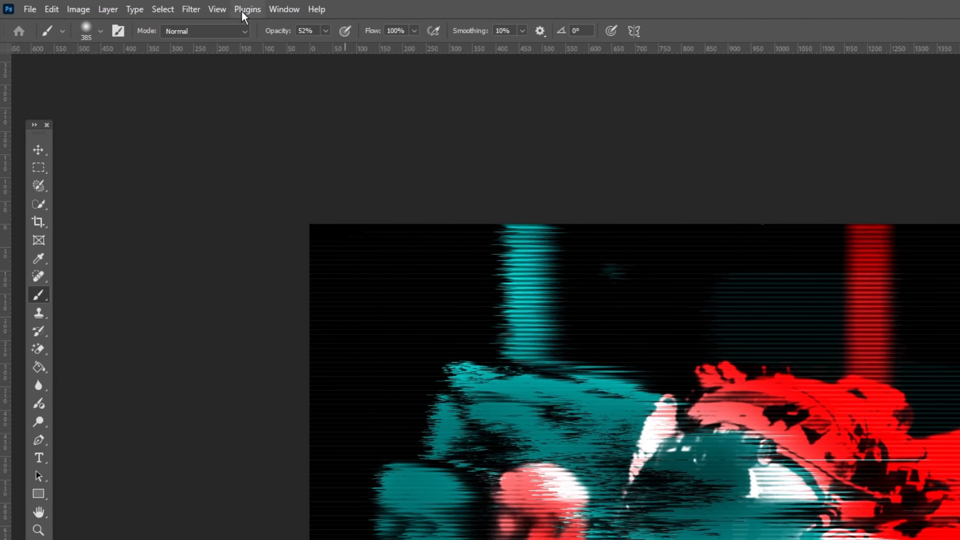
- Apply the Add Noise filter to the gray smart object with an amount of 40%
left_click(191, 9)
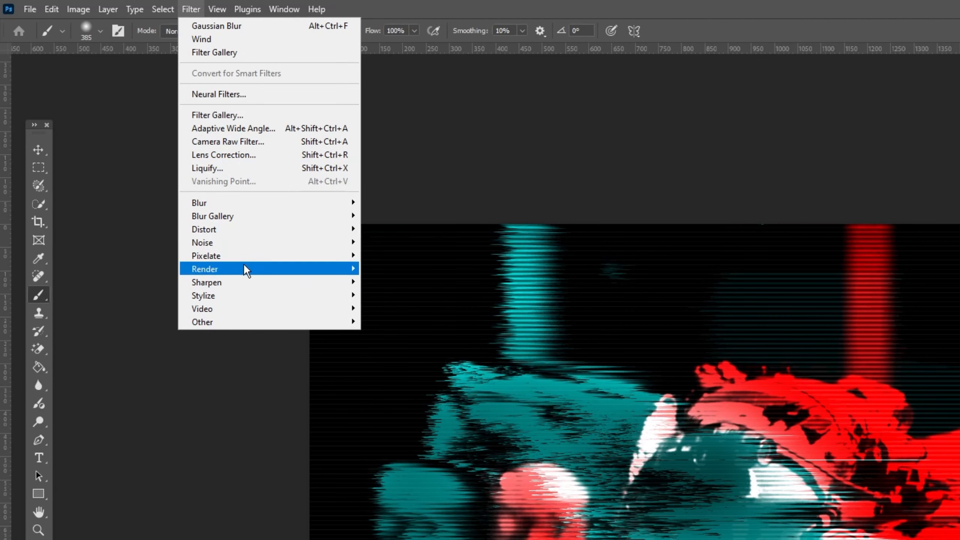
mouse_move(319, 243)
left_click(382, 242)
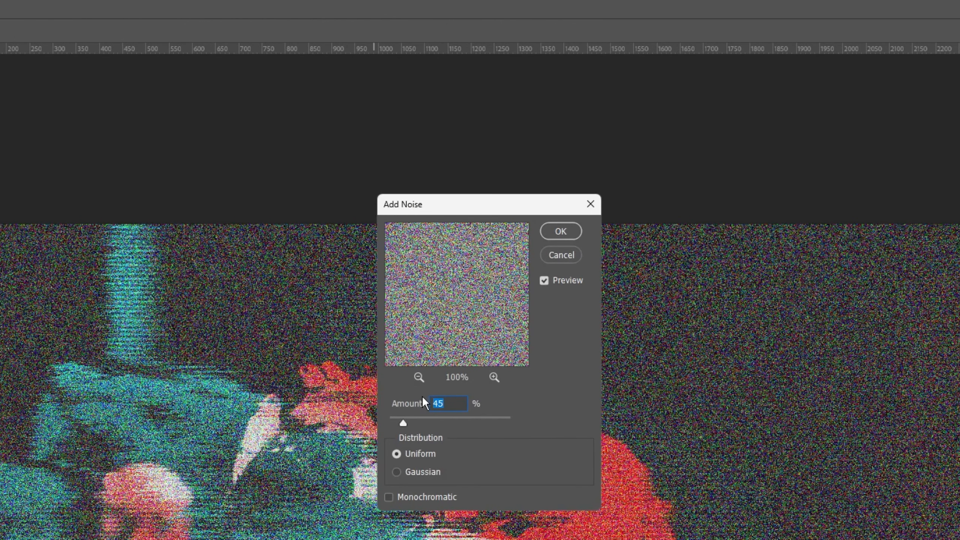
type("40")
key("Return")
- Reduce the opacity of the noise layer, Layer 3, to 35%
left_click(941, 418)
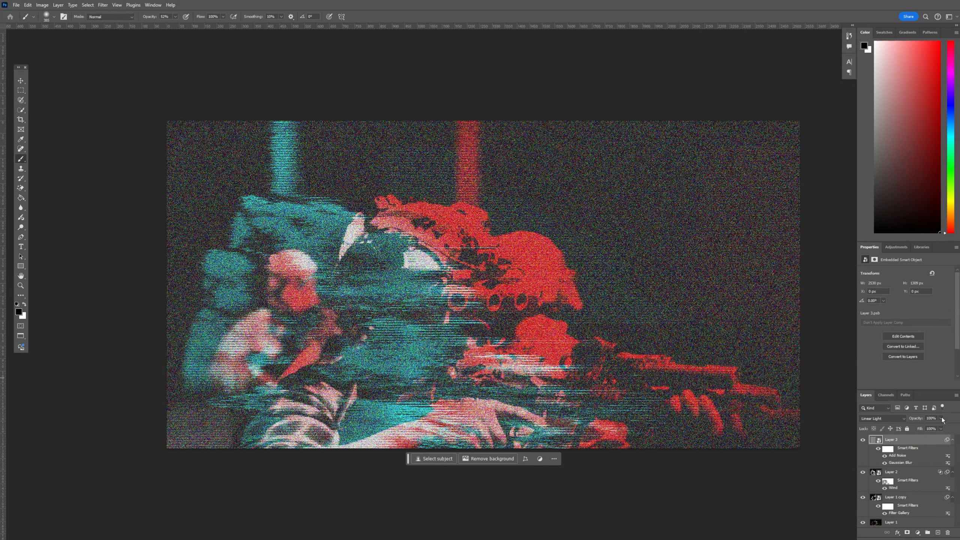
left_click_drag(929, 426, 926, 427)
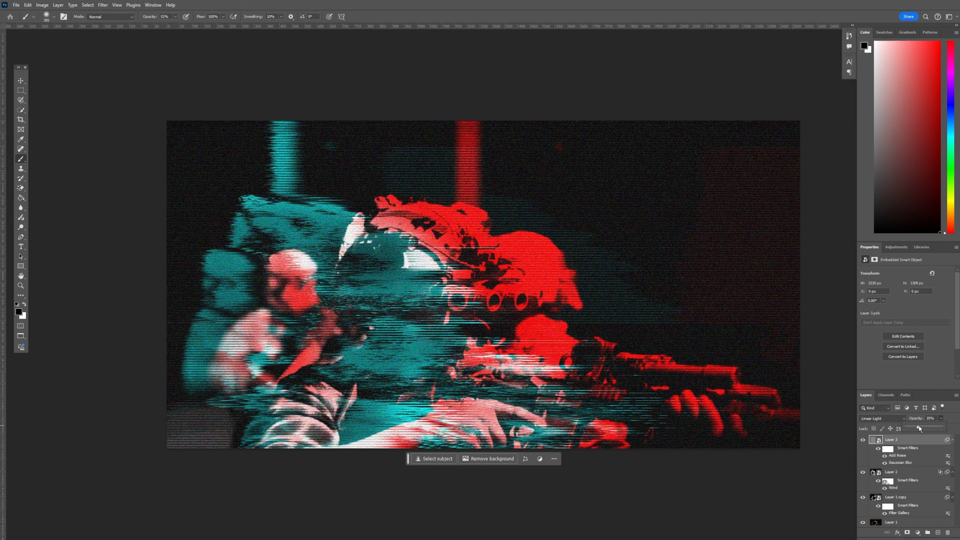
left_click(849, 392)
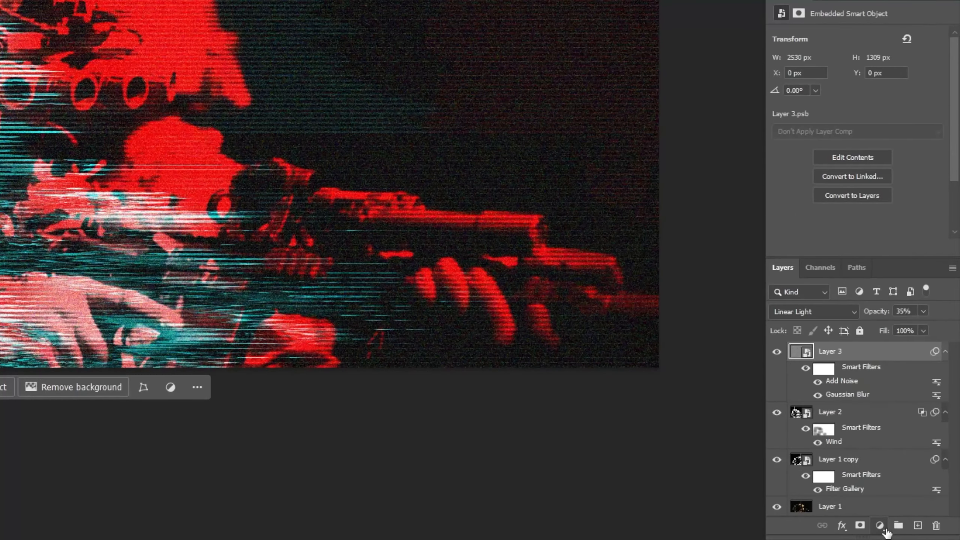
- Add a Hue/Saturation adjustment layer above Layer 3 and set the hue to +180
left_click(880, 526)
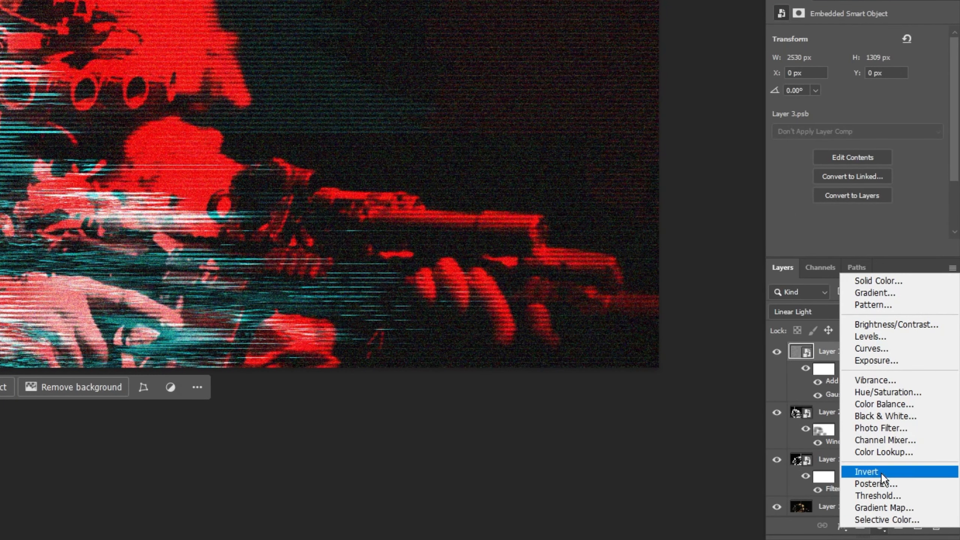
left_click(879, 393)
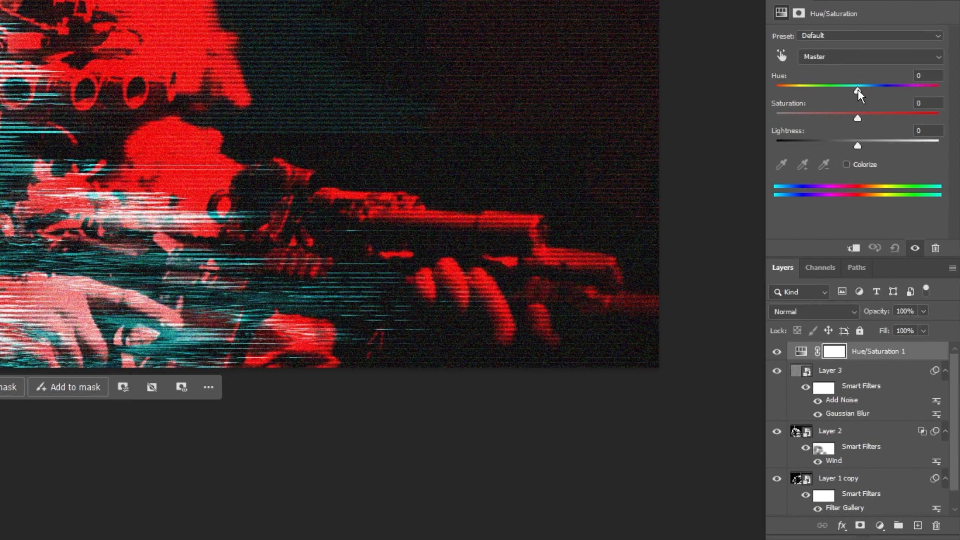
left_click_drag(858, 89, 955, 98)
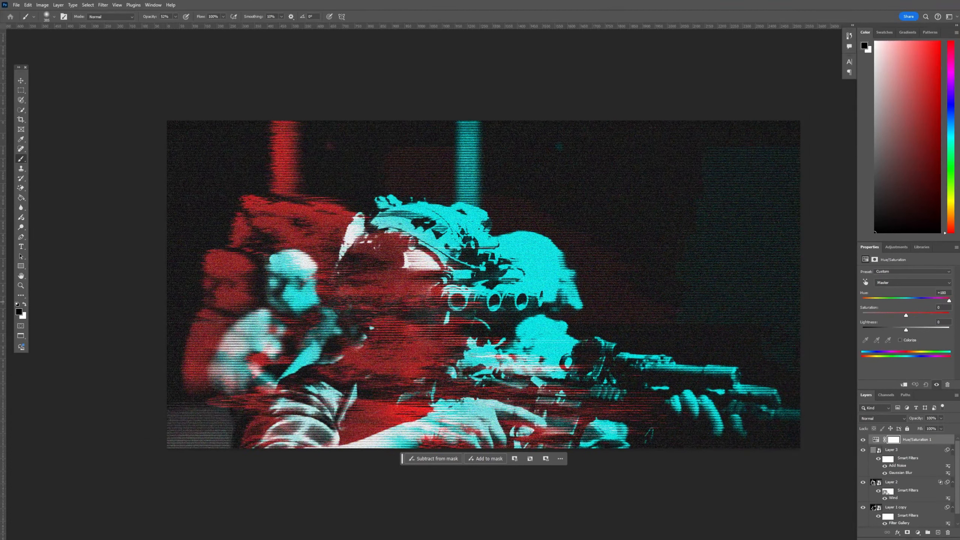
mouse_move(949, 301)
left_mouse_down()
mouse_move(908, 305)
mouse_move(950, 302)
left_mouse_up()
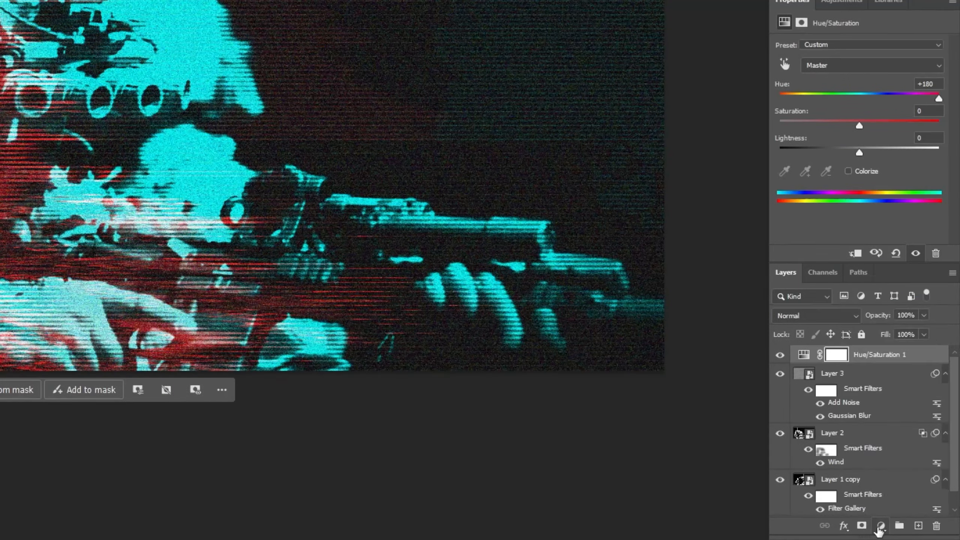
- Add a Color Lookup adjustment layer on top and load the FoggyNight.3DL 3D LUT
left_click(918, 533)
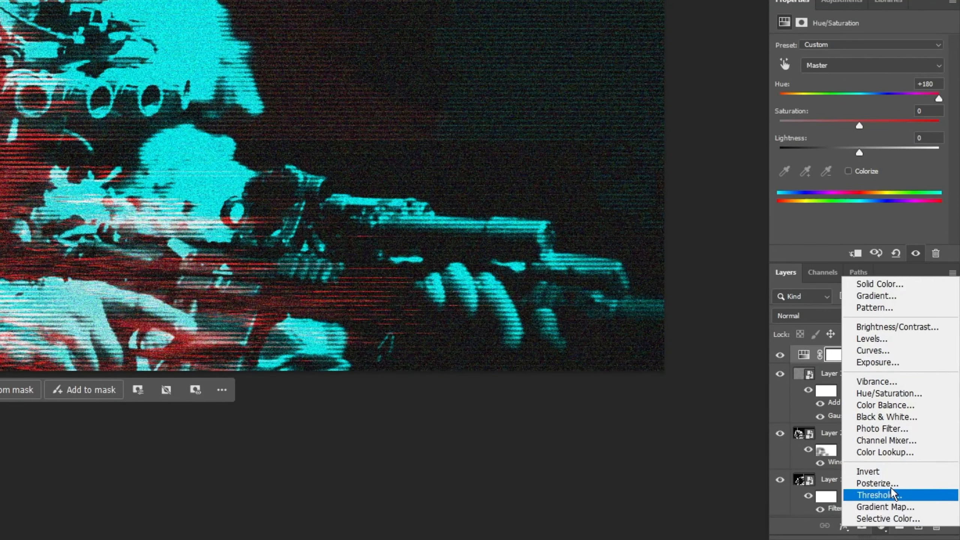
left_click(886, 451)
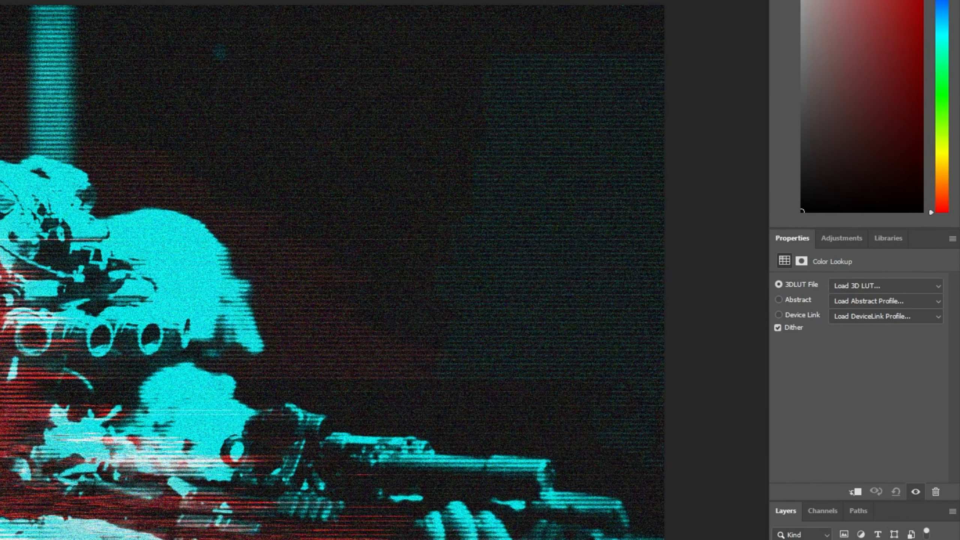
left_click(908, 285)
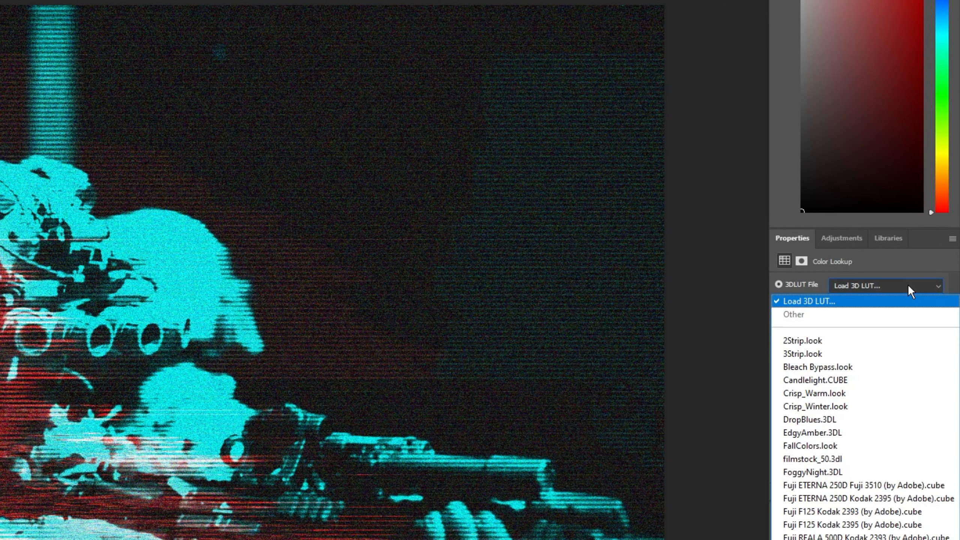
left_click(855, 471)
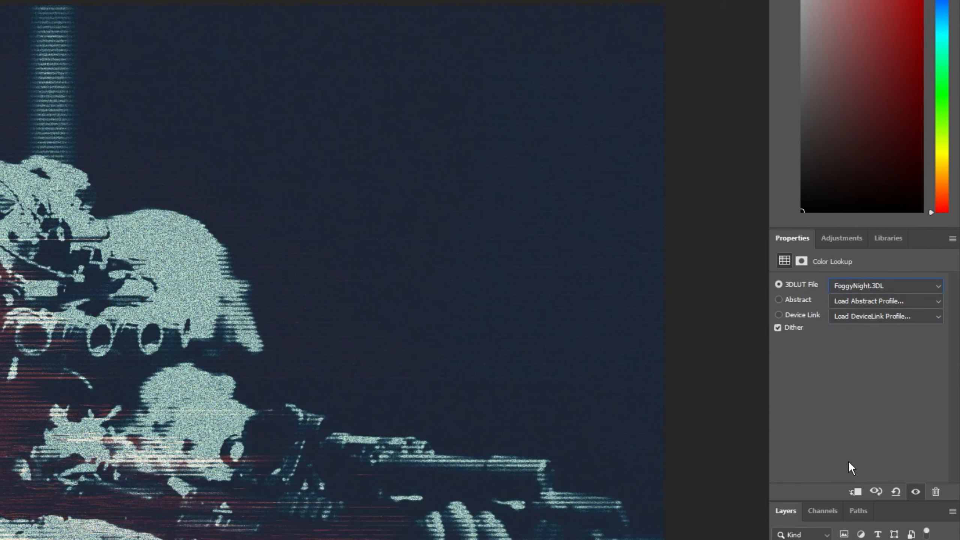